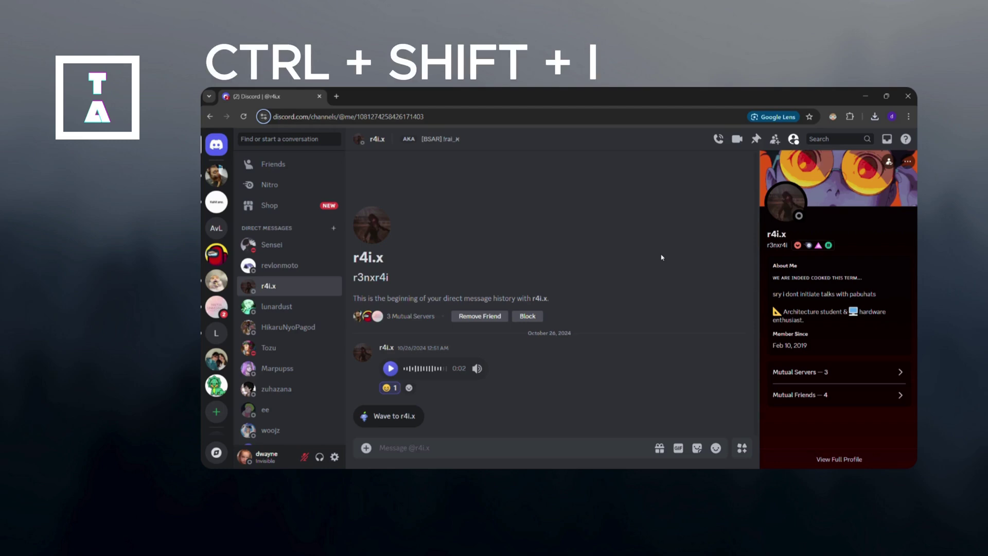
Open Chrome DevTools with Ctrl+Shift+I and show the Network request list
key(ctrl+shift+i)
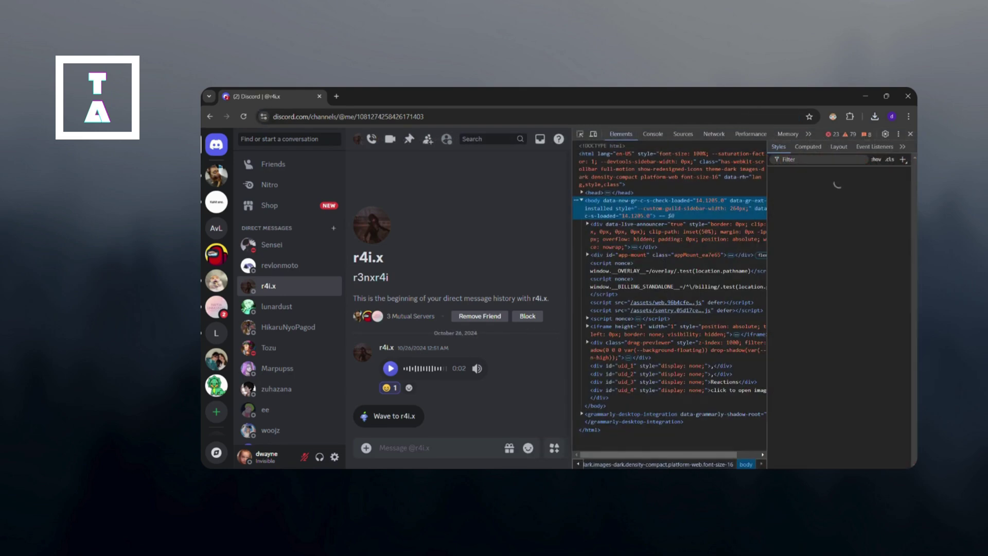
click(714, 134)
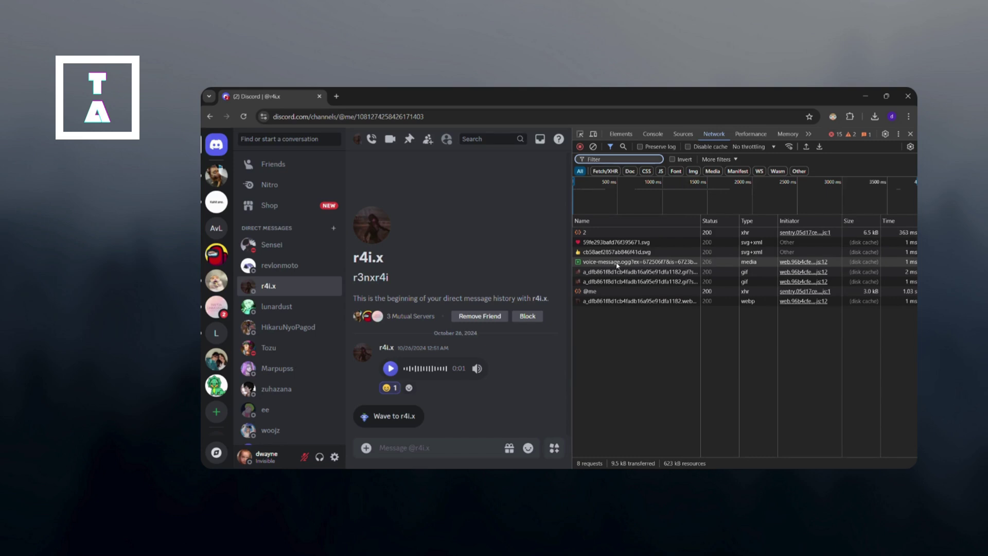
Open the voice-message.ogg request to see its URL and audio/ogg headers
click(580, 264)
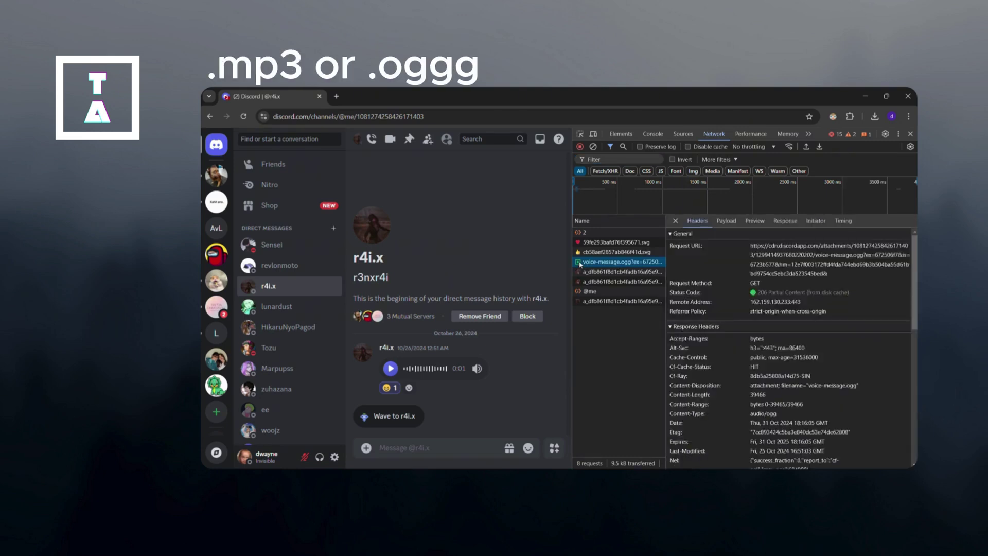